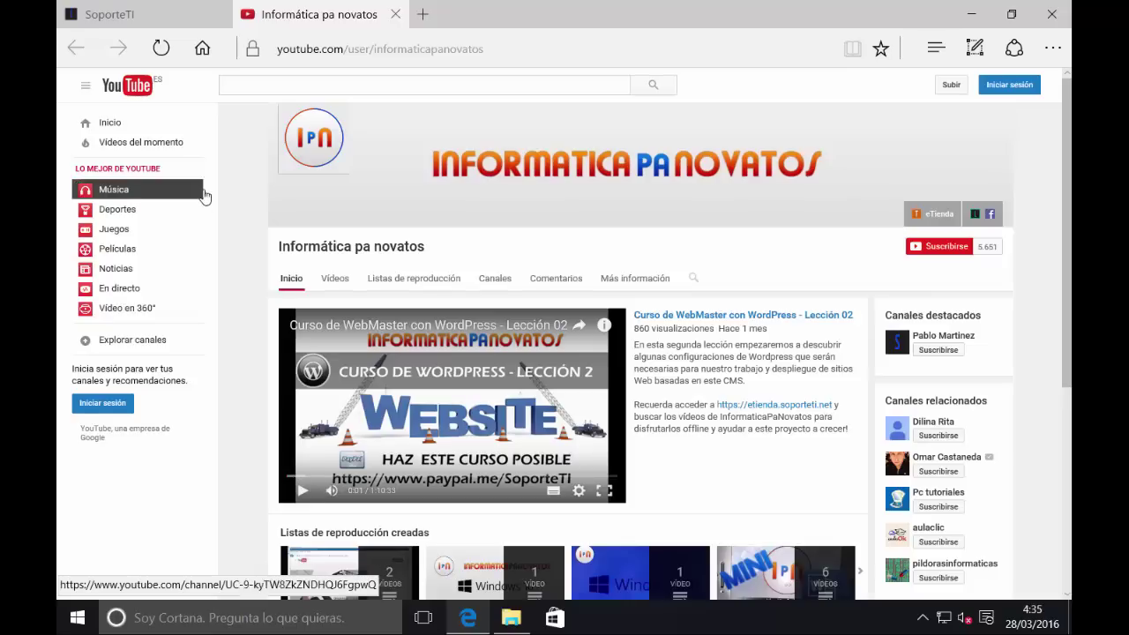
{"action": "left_click", "coordinate": [511, 618]}
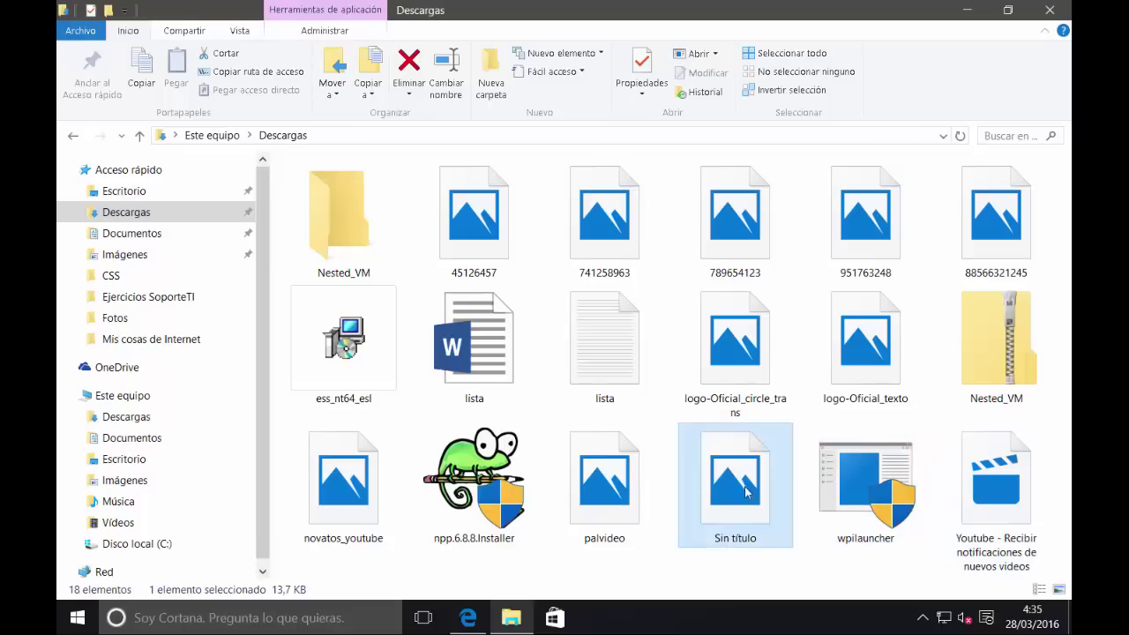
{"action": "double_click", "coordinate": [595, 236]}
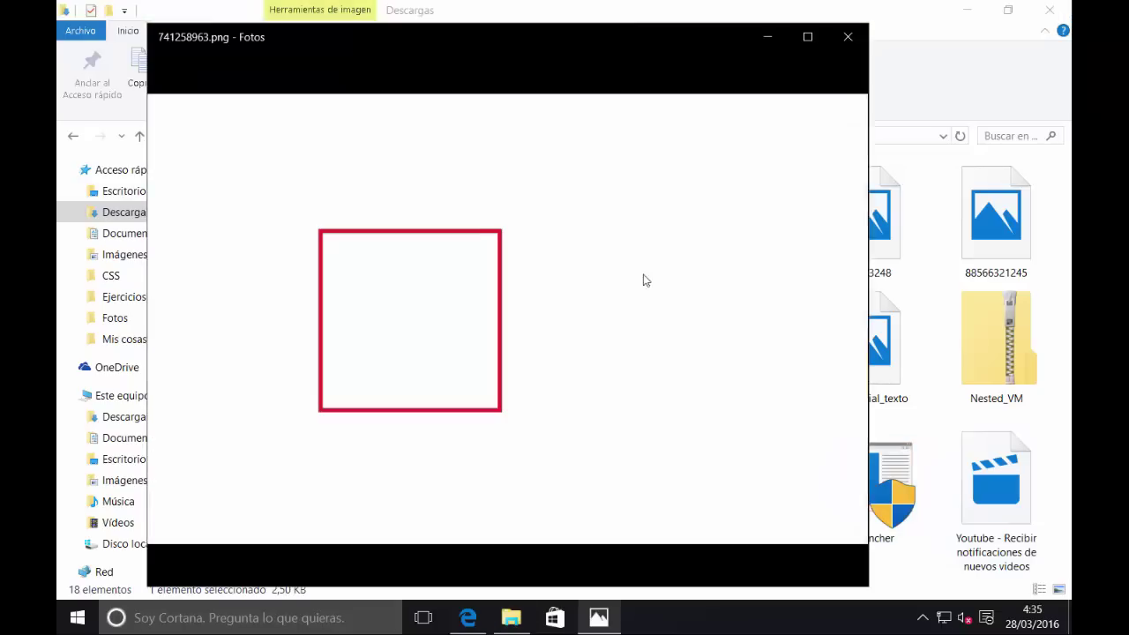
{"action": "left_click", "coordinate": [852, 35]}
{"action": "double_click", "coordinate": [494, 227]}
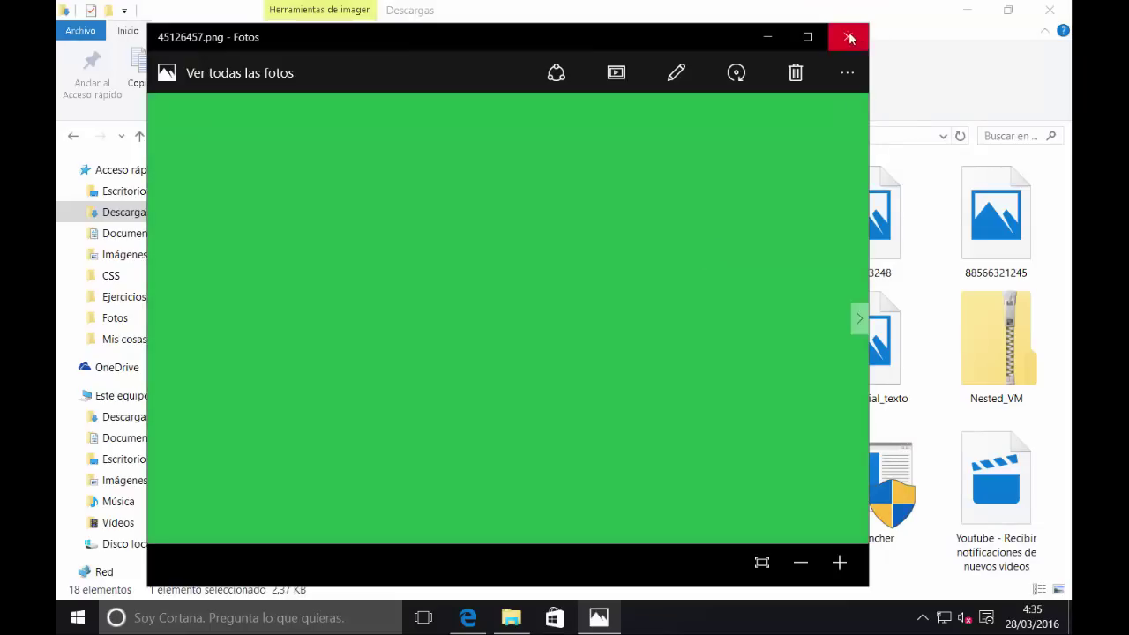
{"action": "left_click", "coordinate": [849, 38]}
{"action": "double_click", "coordinate": [996, 211]}
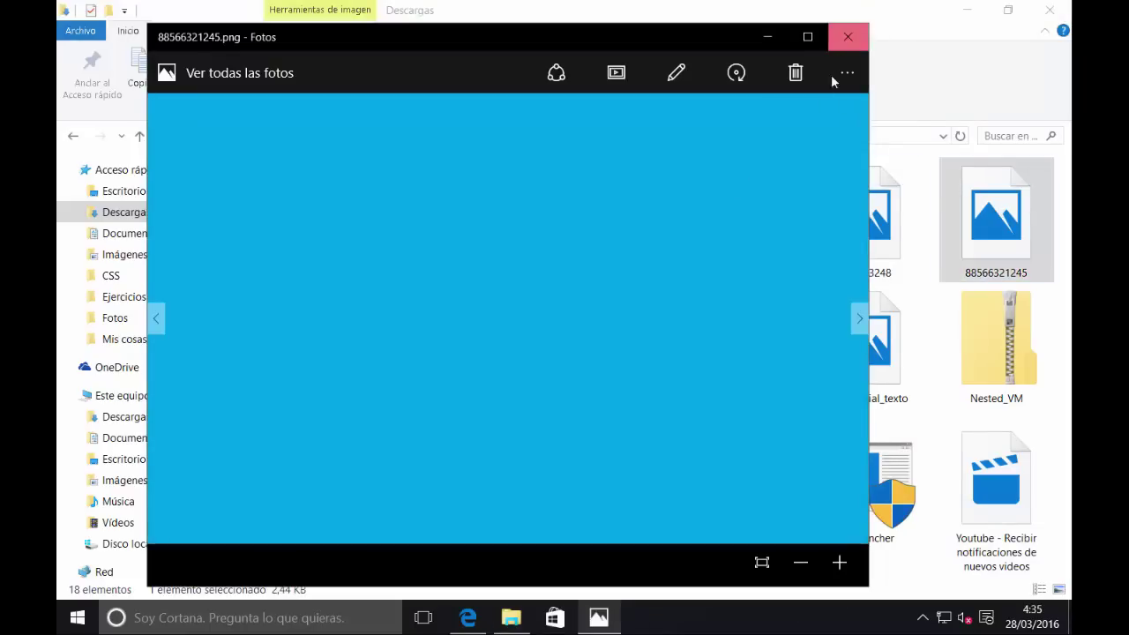
{"action": "left_click", "coordinate": [847, 36]}
{"action": "double_click", "coordinate": [868, 216]}
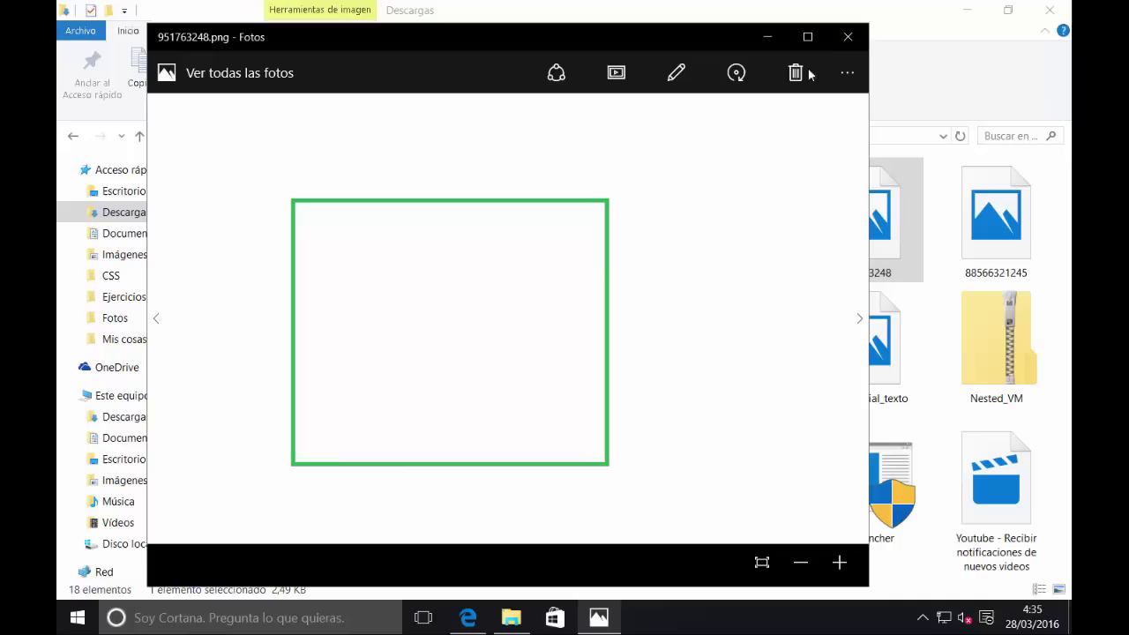
{"action": "left_click", "coordinate": [848, 36]}
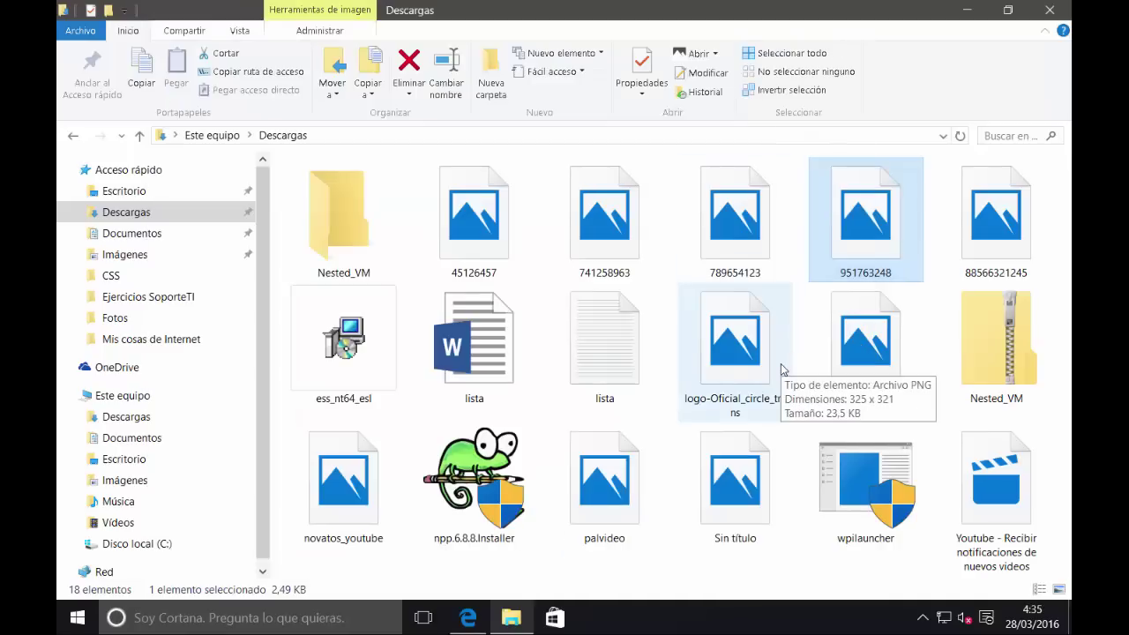
{"action": "double_click", "coordinate": [734, 216]}
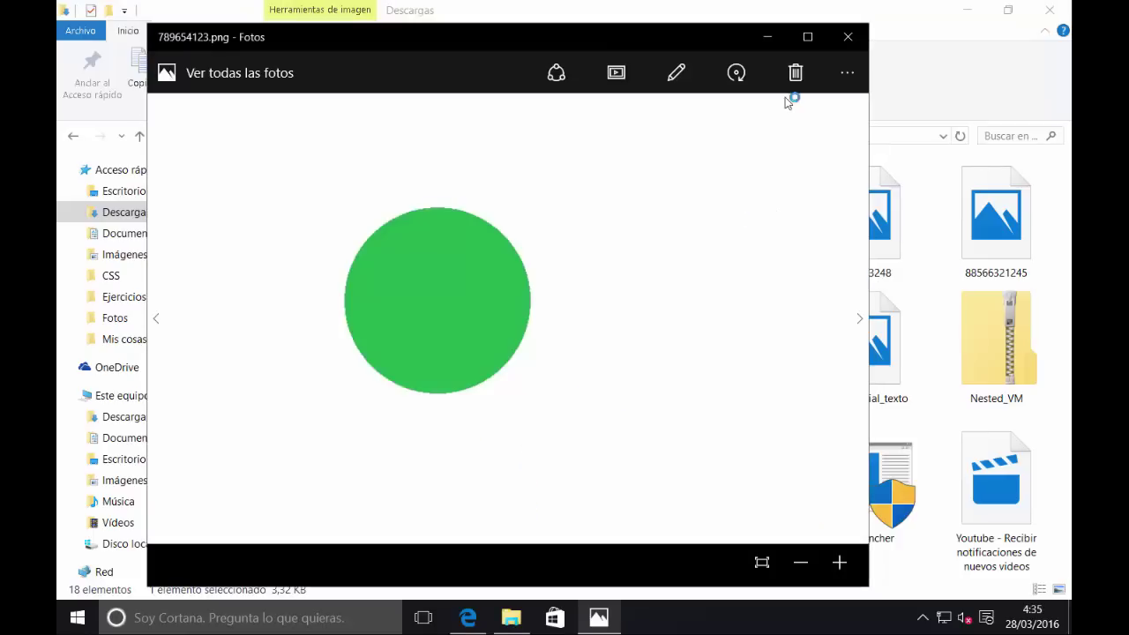
{"action": "left_click", "coordinate": [847, 36]}
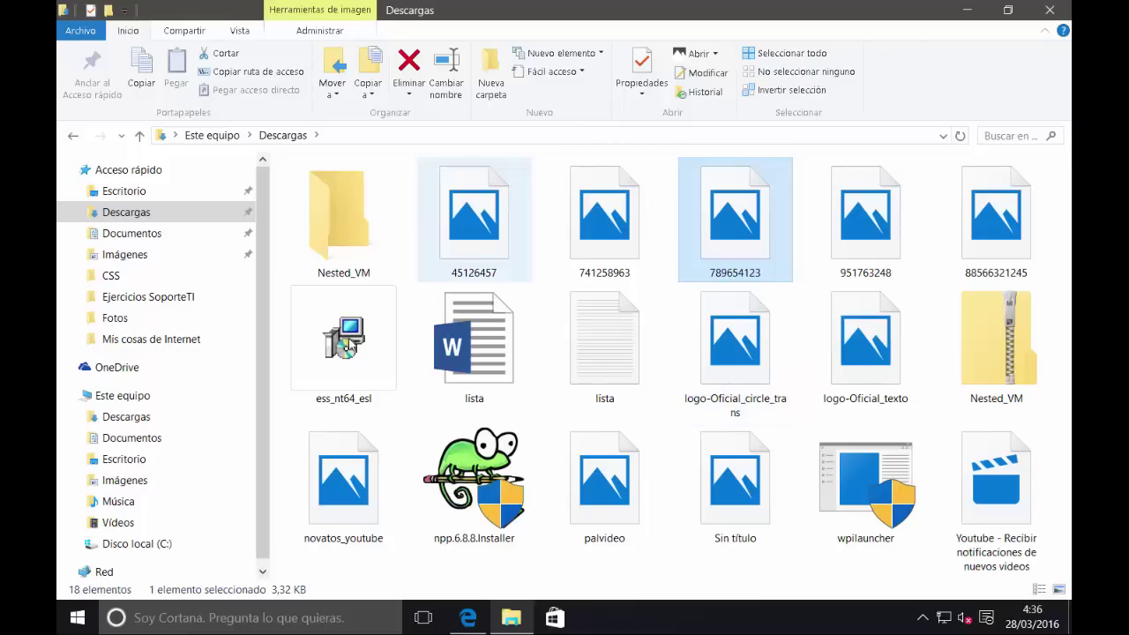
Step: Open the system information window, maximize it and bring up the visual effects performance options from the advanced system settings
{"action": "right_click", "coordinate": [80, 619]}
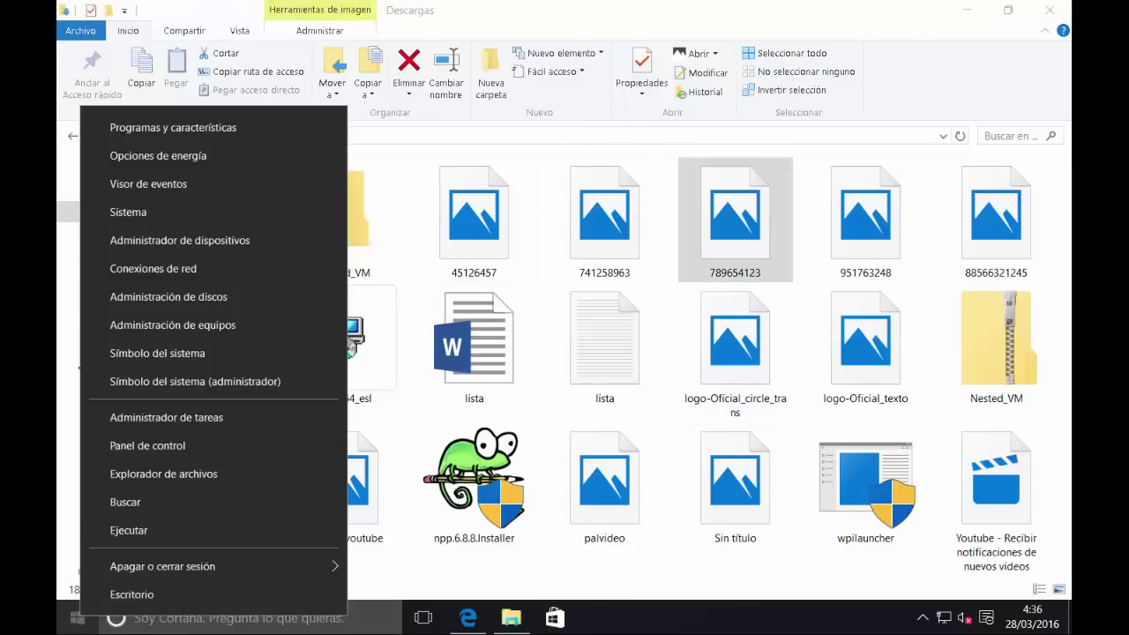
{"action": "mouse_move", "coordinate": [94, 194]}
{"action": "left_mouse_down"}
{"action": "mouse_move", "coordinate": [150, 222]}
{"action": "mouse_move", "coordinate": [201, 230]}
{"action": "left_mouse_up"}
{"action": "key", "text": "Escape"}
{"action": "left_click", "coordinate": [139, 216]}
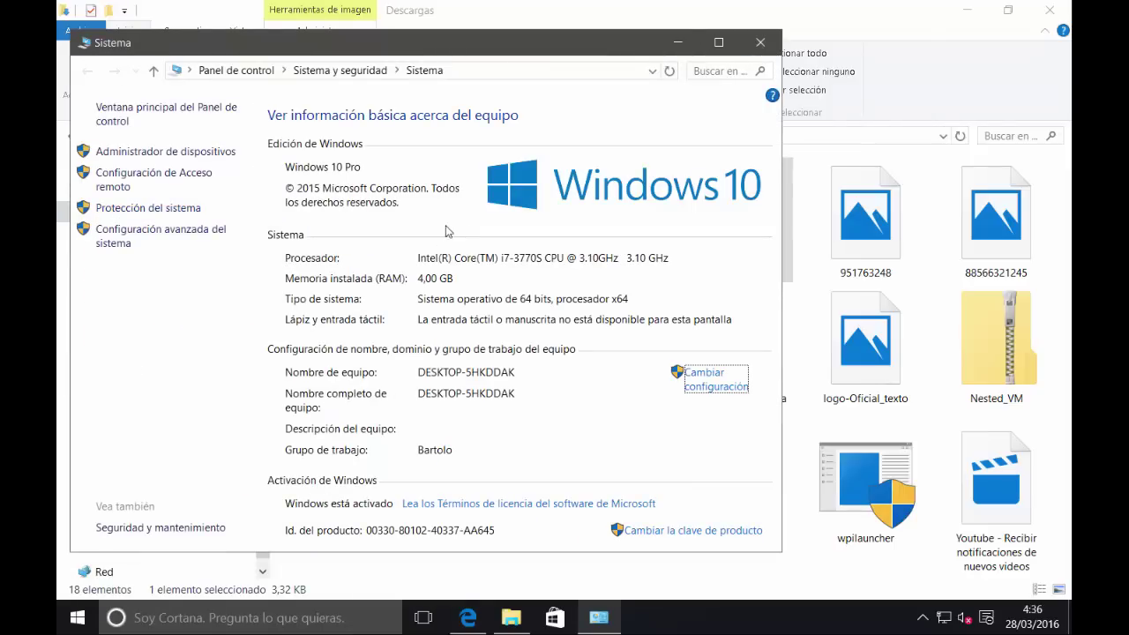
{"action": "double_click", "coordinate": [450, 43]}
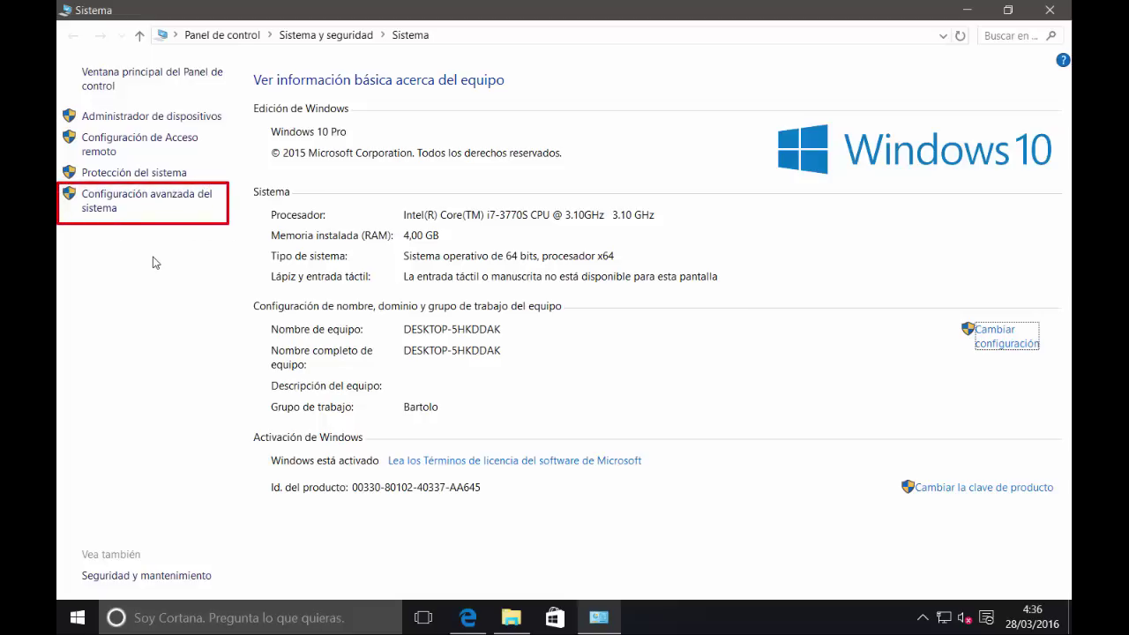
{"action": "left_click", "coordinate": [100, 199]}
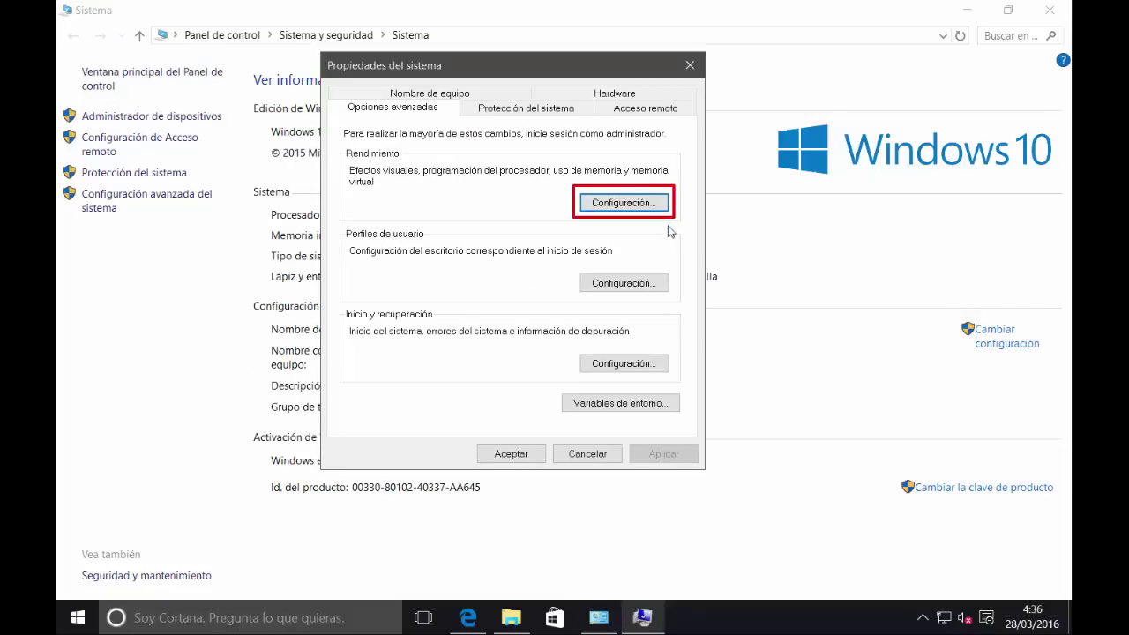
{"action": "left_click", "coordinate": [616, 205]}
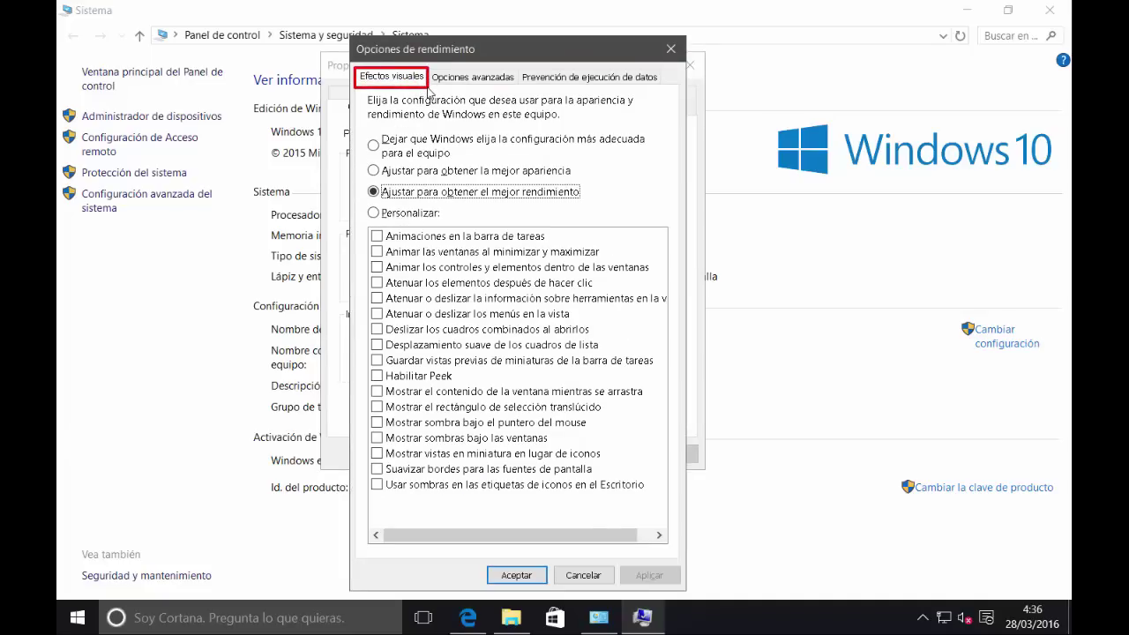
{"action": "mouse_move", "coordinate": [357, 119]}
{"action": "left_mouse_down"}
{"action": "mouse_move", "coordinate": [448, 201]}
{"action": "mouse_move", "coordinate": [621, 231]}
{"action": "mouse_move", "coordinate": [672, 228]}
{"action": "left_mouse_up"}
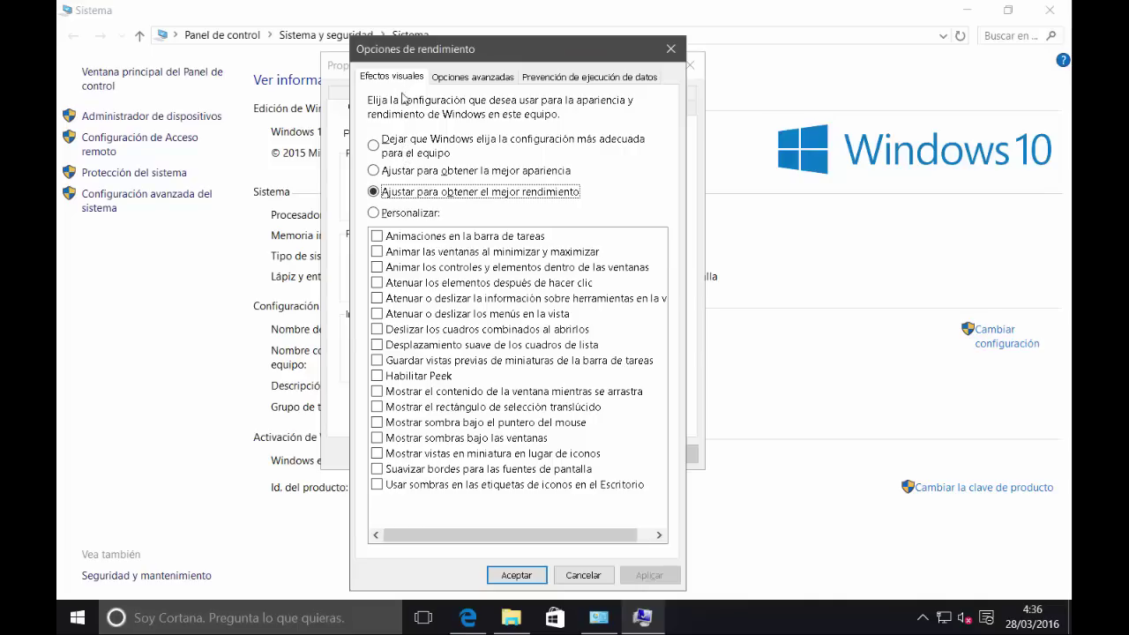
Step: Minimize the system window, apply the visual effects setting that lets Windows choose the configuration, and check the file thumbnails in Descargas
{"action": "left_click", "coordinate": [970, 10]}
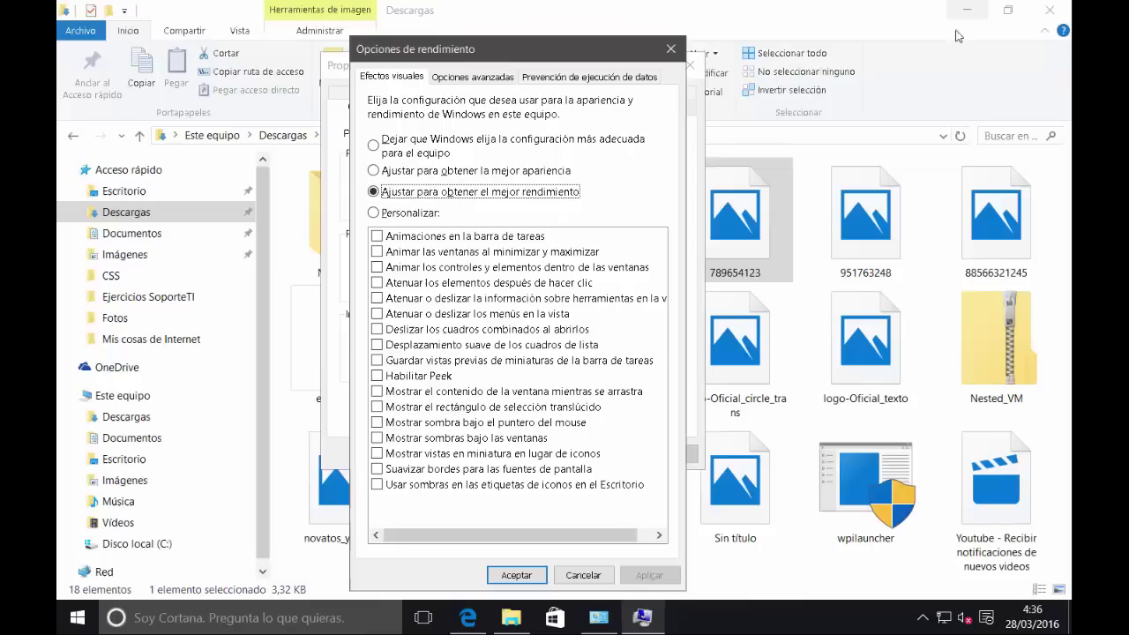
{"action": "left_click", "coordinate": [438, 149]}
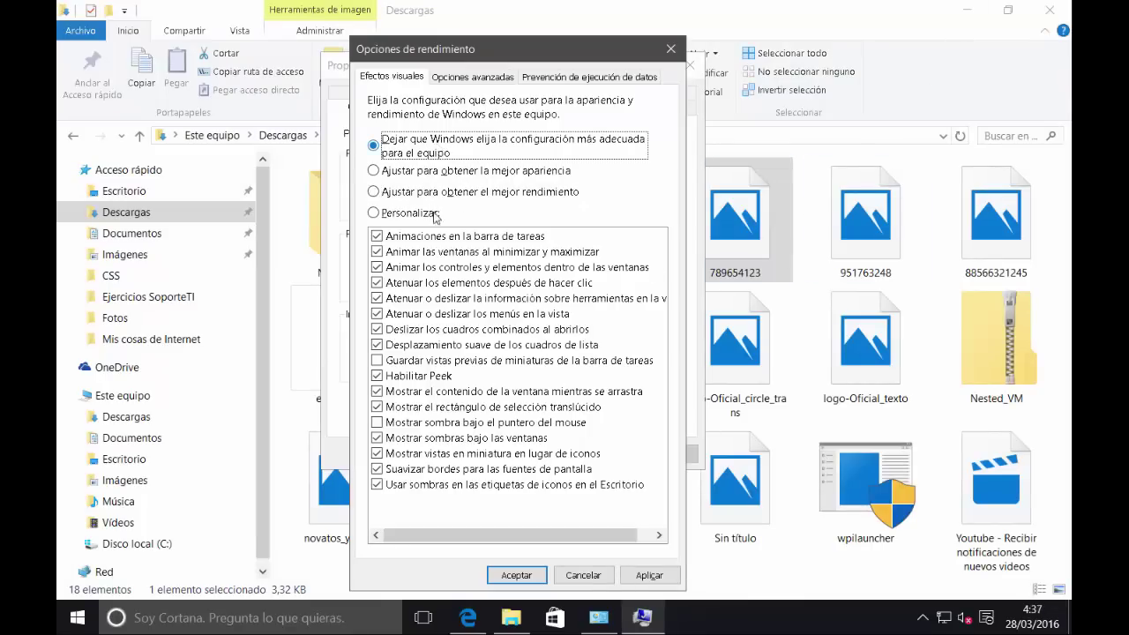
{"action": "left_click", "coordinate": [654, 571]}
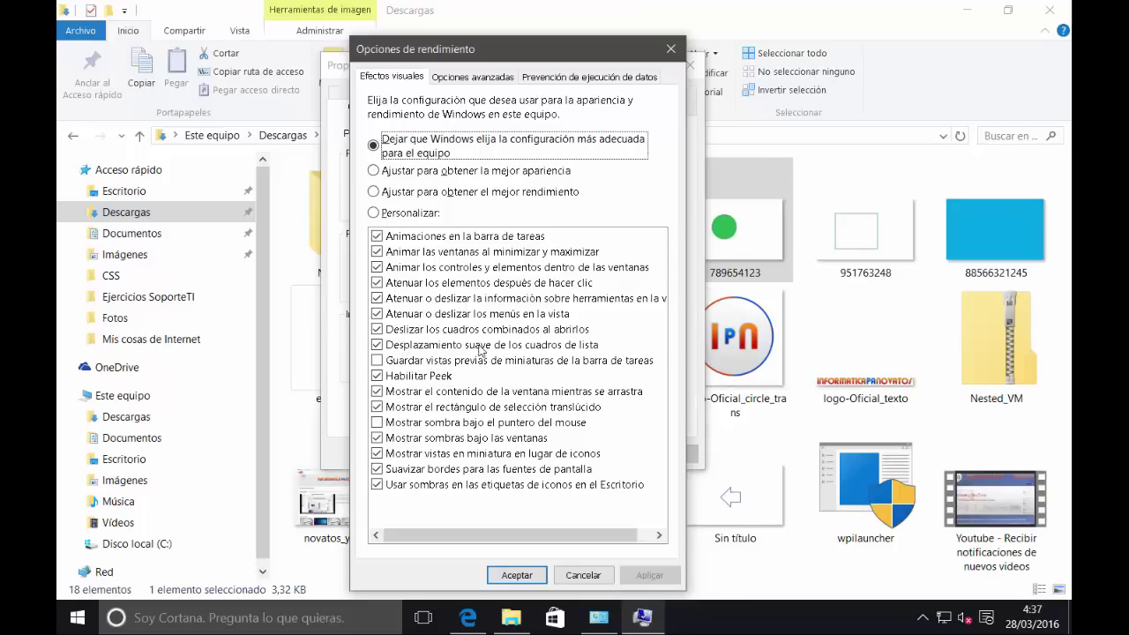
{"action": "left_click", "coordinate": [876, 14]}
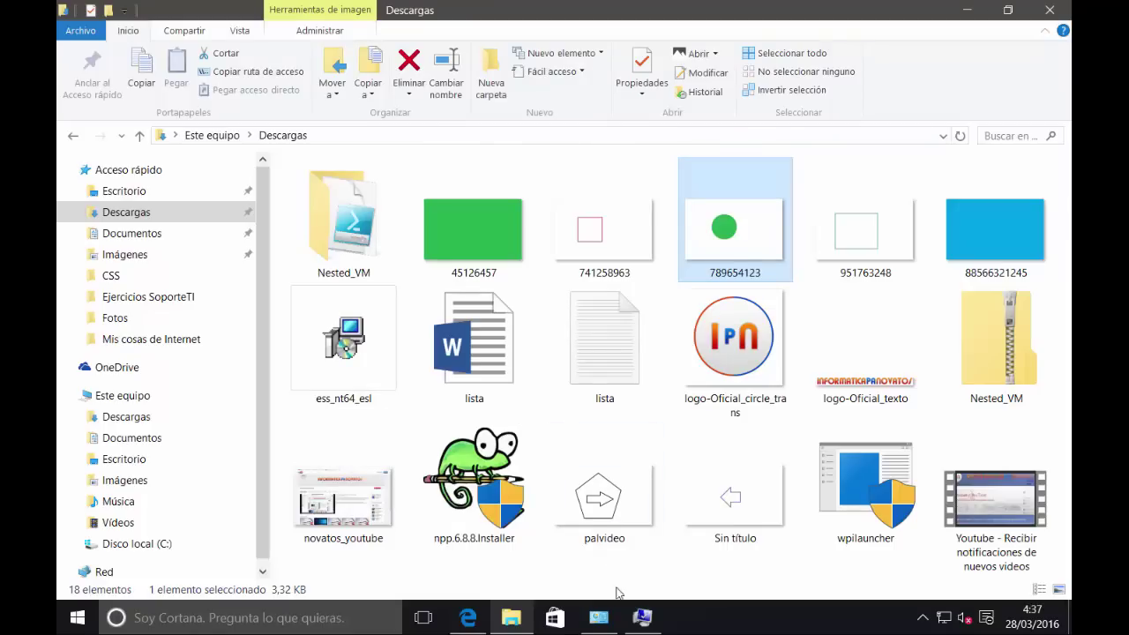
Step: Return to the performance options, apply the visual effects preset for best appearance and accept it
{"action": "left_click", "coordinate": [642, 617]}
{"action": "left_click", "coordinate": [423, 173]}
{"action": "left_click", "coordinate": [642, 582]}
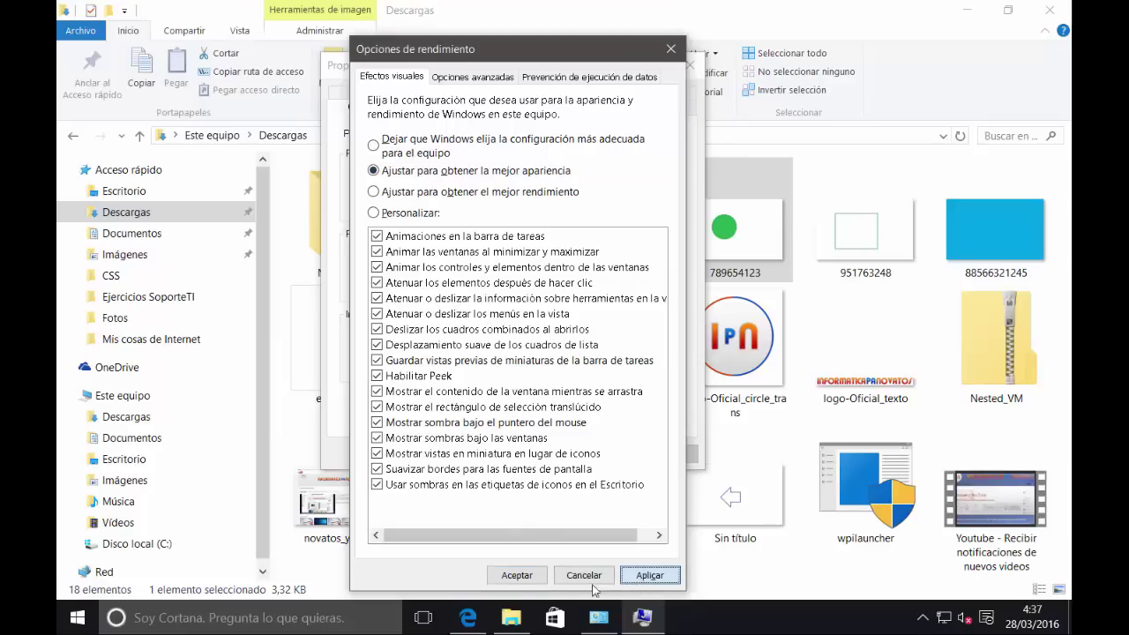
{"action": "left_click", "coordinate": [515, 578]}
Step: Move System Properties clear of the files, reopen the performance options and apply the preset for best performance
{"action": "left_click_drag", "start_coordinate": [582, 69], "coordinate": [339, 44]}
{"action": "left_click", "coordinate": [383, 183]}
{"action": "left_click", "coordinate": [202, 194]}
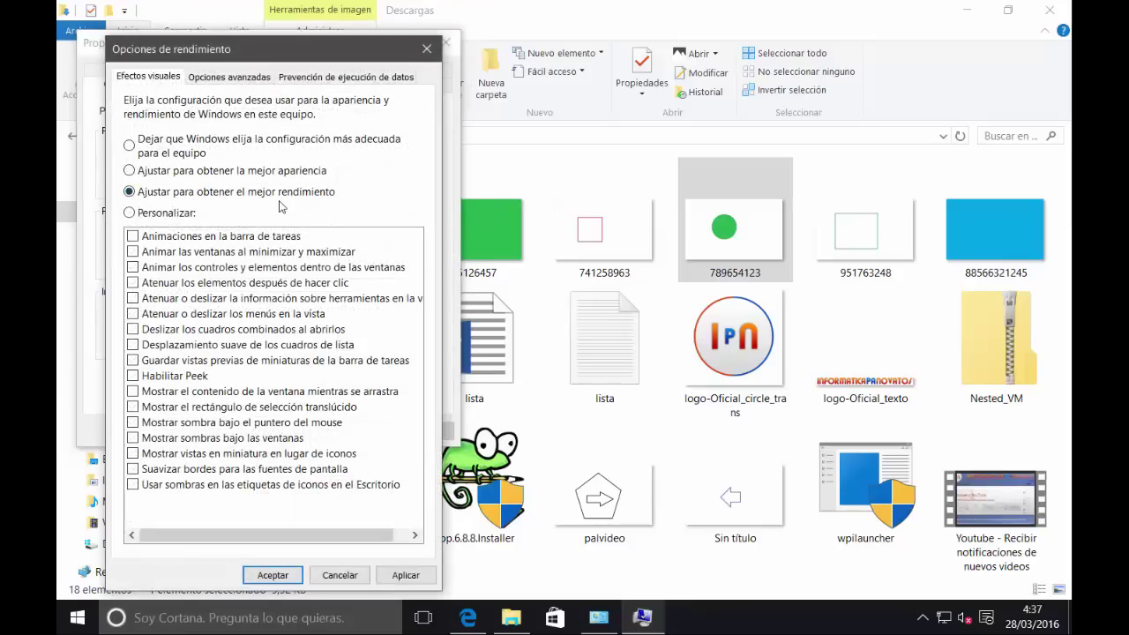
{"action": "left_click", "coordinate": [386, 577]}
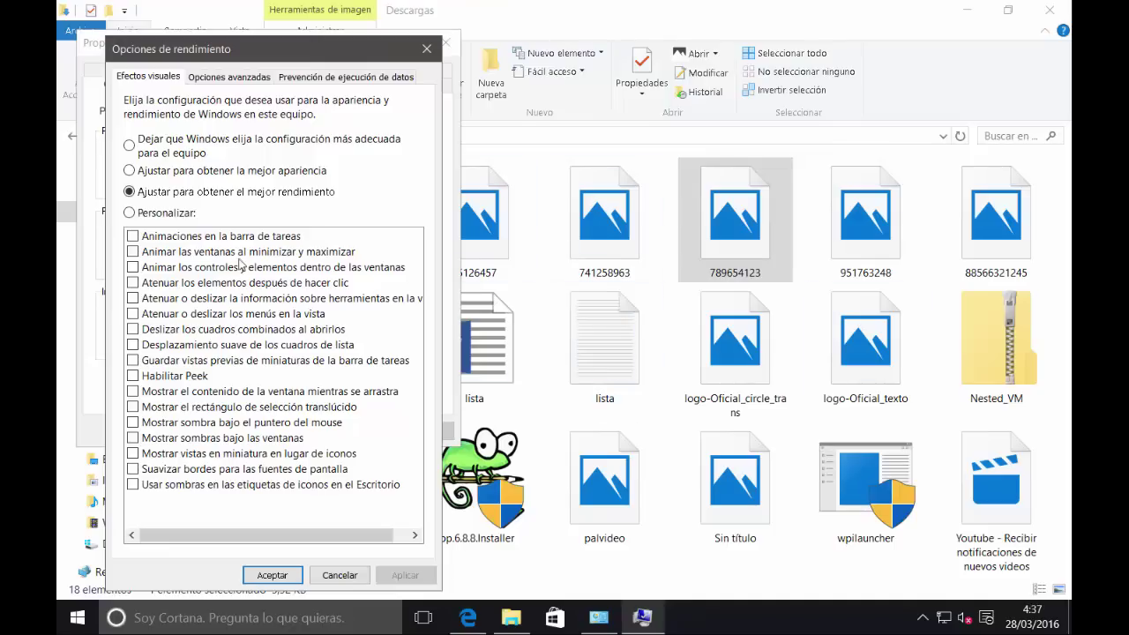
Step: Try custom visual effects by turning the taskbar animations option on and off again
{"action": "left_click", "coordinate": [141, 212]}
{"action": "left_click", "coordinate": [155, 196]}
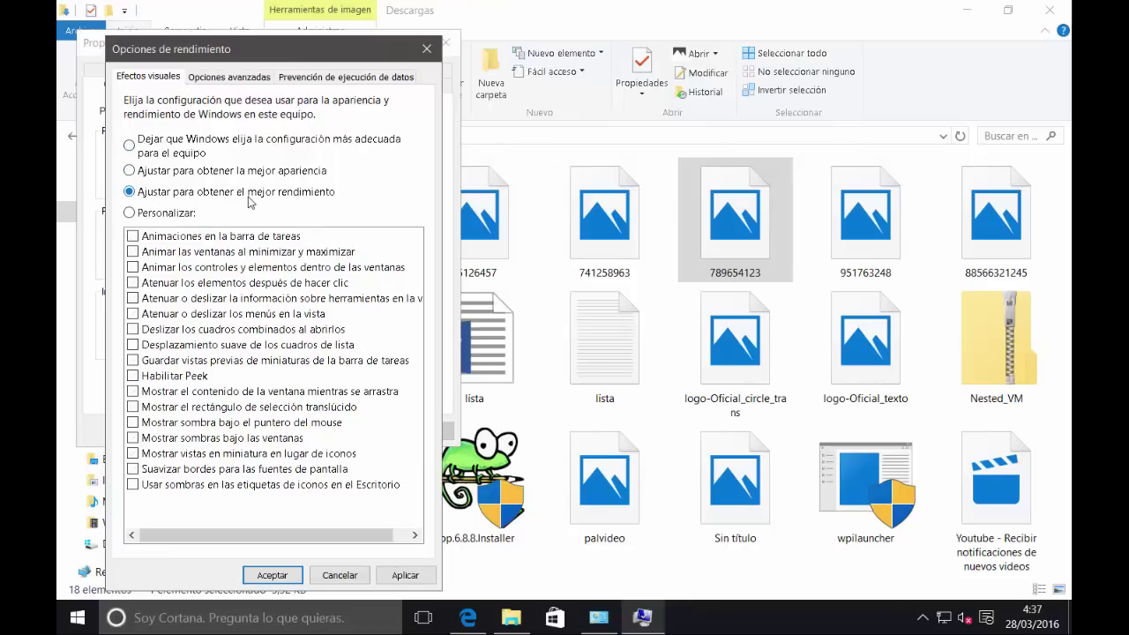
{"action": "left_click", "coordinate": [136, 237]}
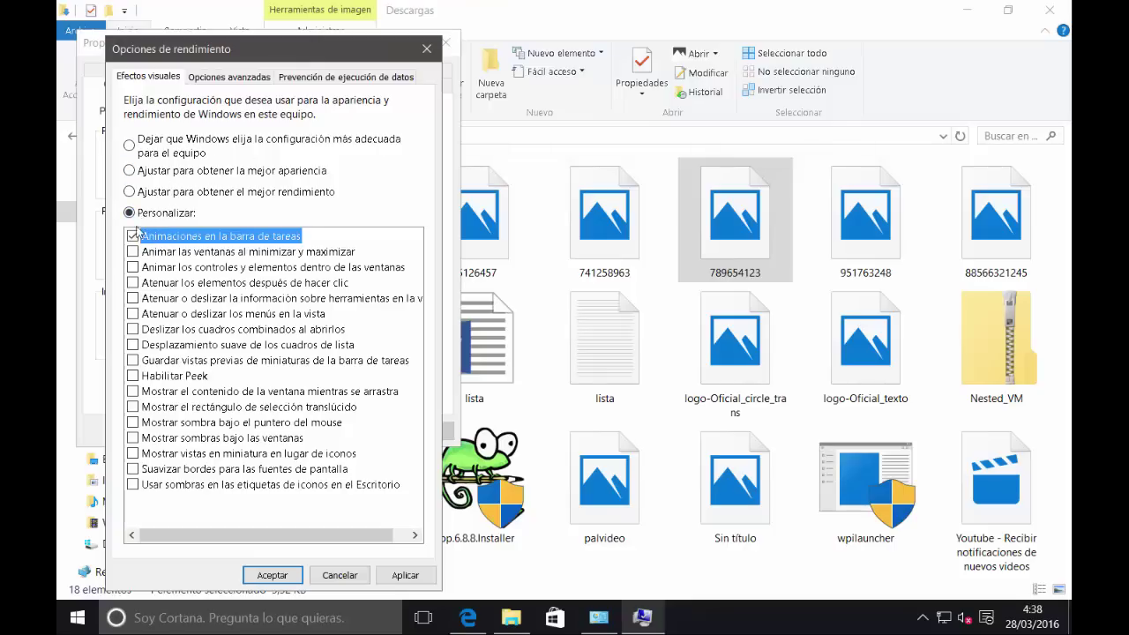
{"action": "left_click", "coordinate": [134, 236]}
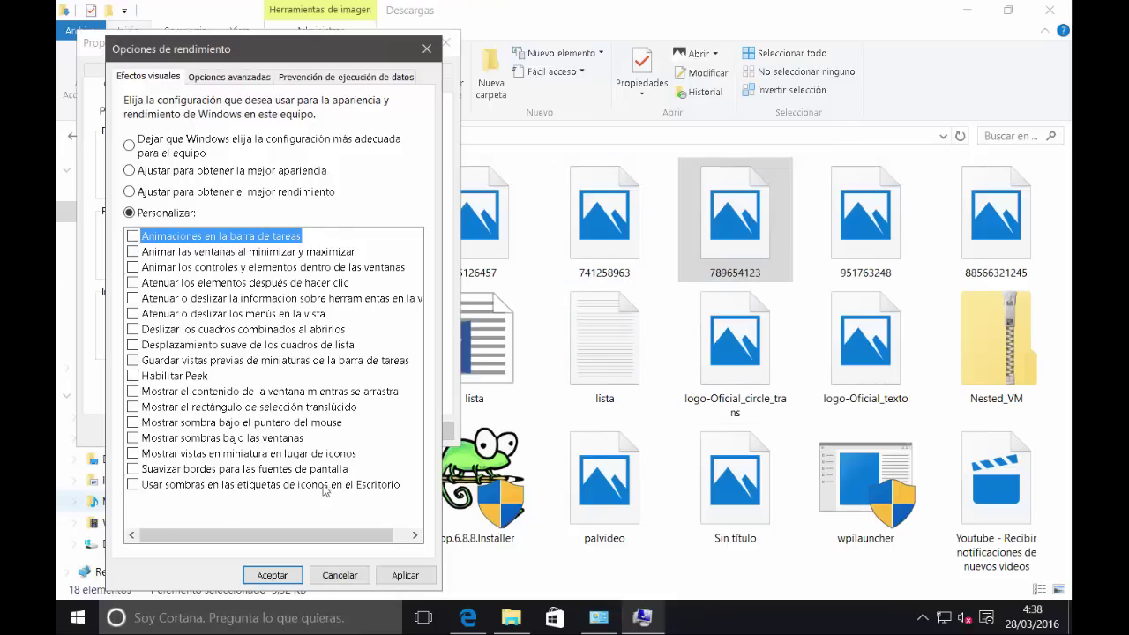
Step: Enable the custom visual effect that shows thumbnails instead of icons and apply it
{"action": "left_click_drag", "start_coordinate": [357, 458], "coordinate": [117, 453]}
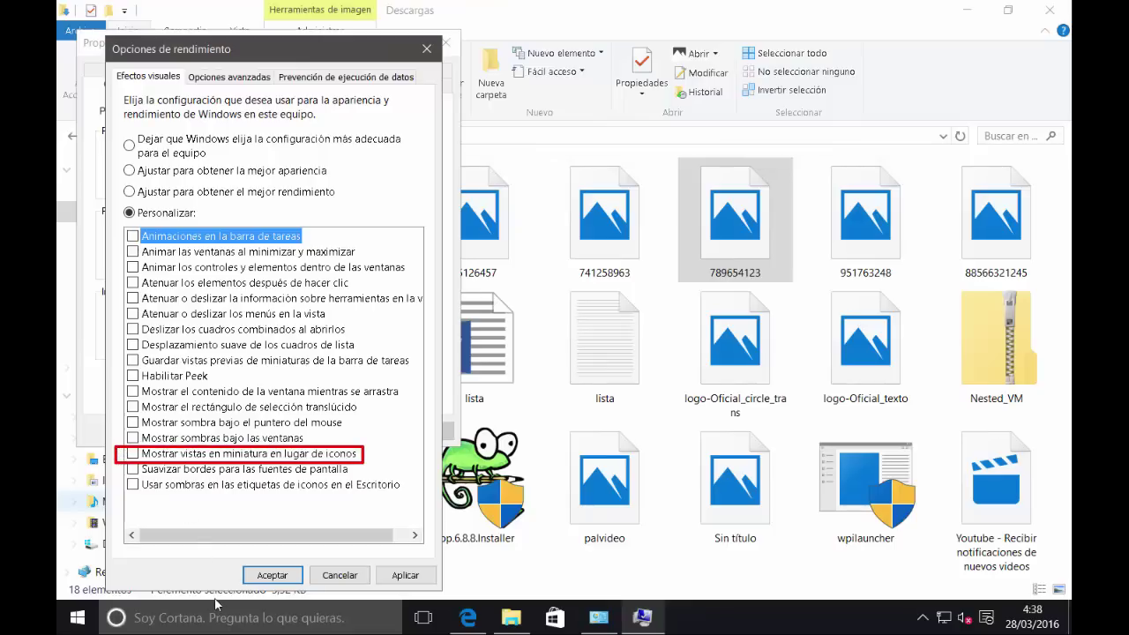
{"action": "key", "text": "Escape"}
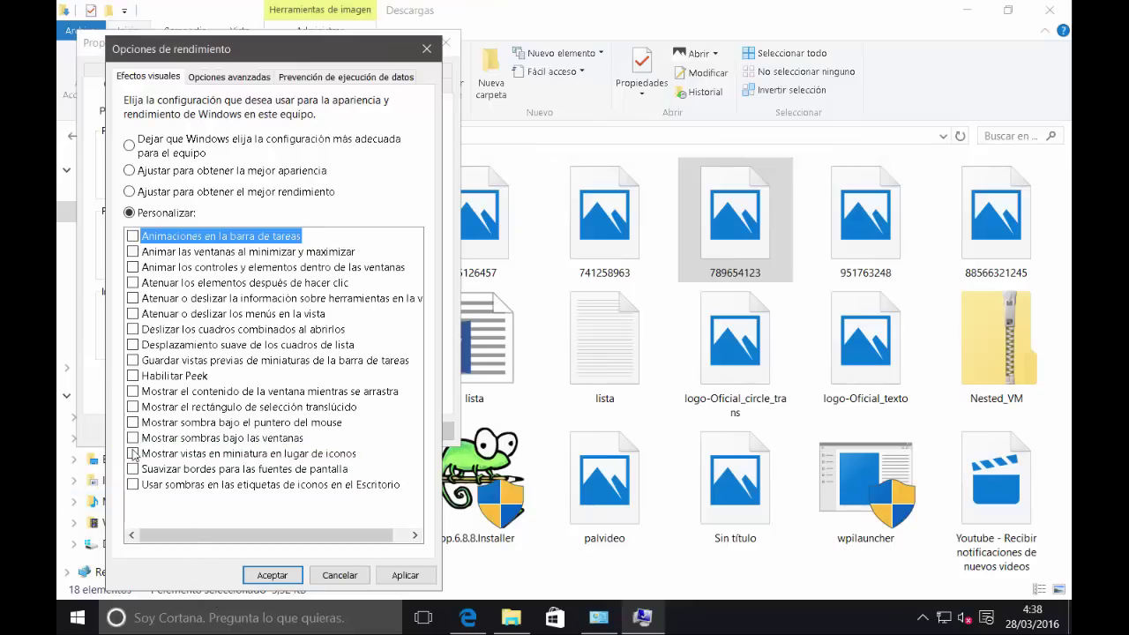
{"action": "left_click", "coordinate": [133, 454]}
{"action": "left_click", "coordinate": [379, 574]}
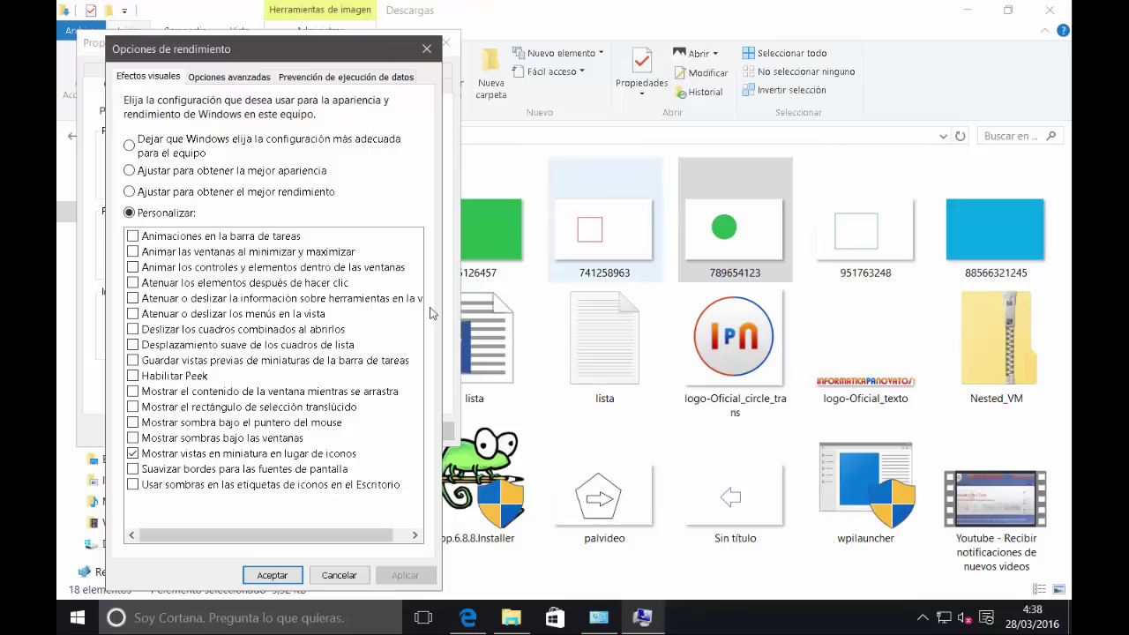
Step: Enable smoothing of the edges of screen fonts, apply it and accept the performance options
{"action": "left_click", "coordinate": [133, 470]}
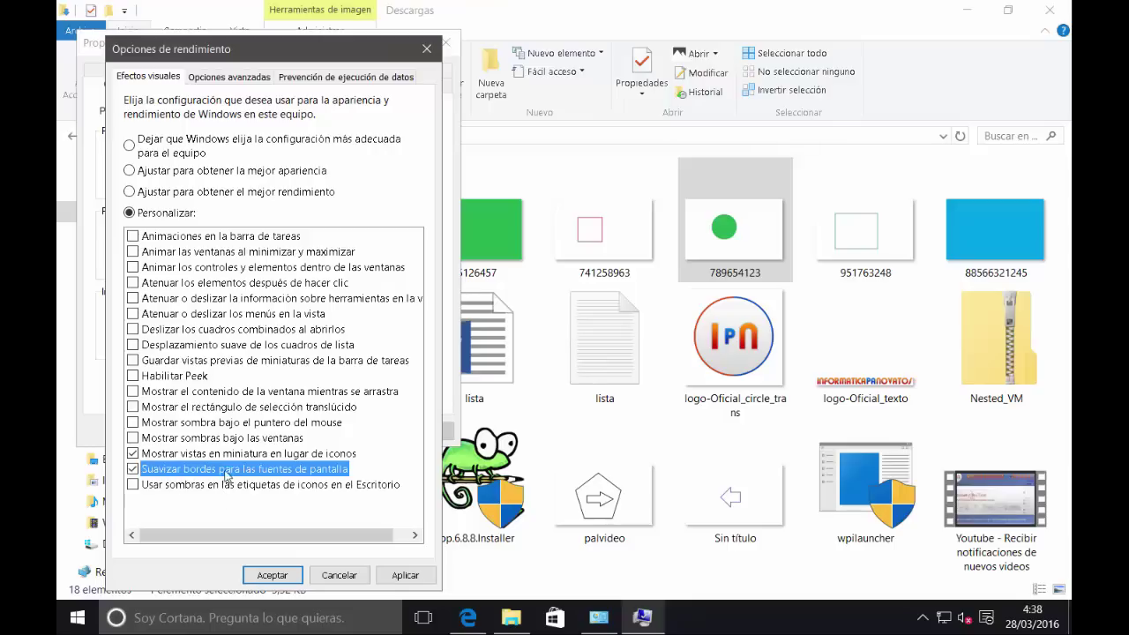
{"action": "left_click", "coordinate": [402, 575]}
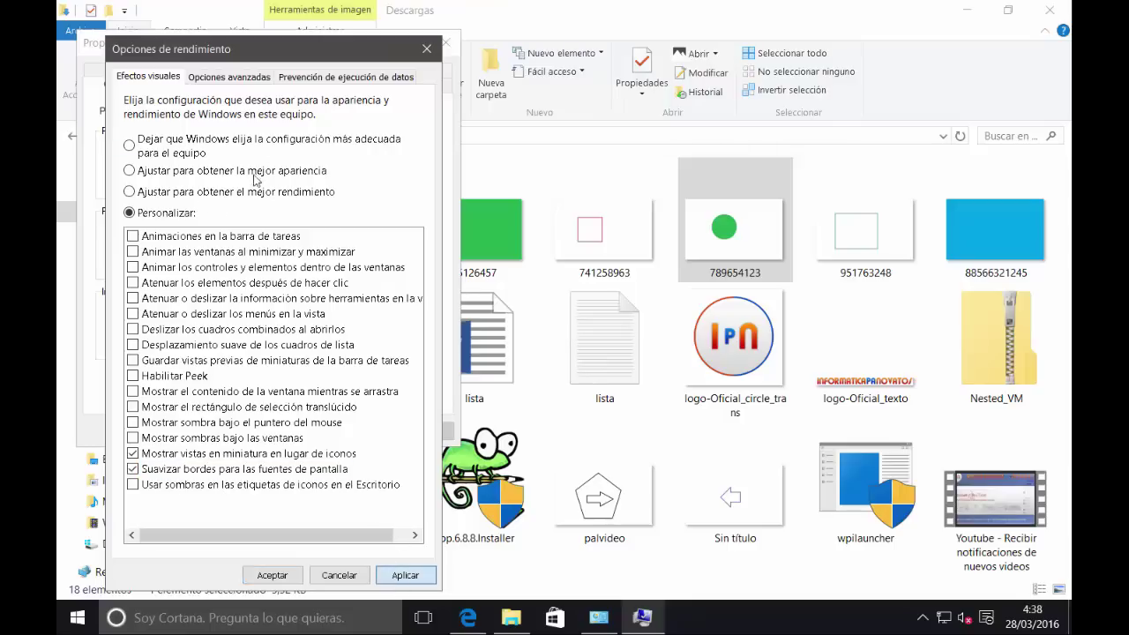
{"action": "left_click", "coordinate": [275, 576]}
Step: Reopen the performance options to review the custom visual effects, and accept both them and System Properties
{"action": "left_click", "coordinate": [377, 187]}
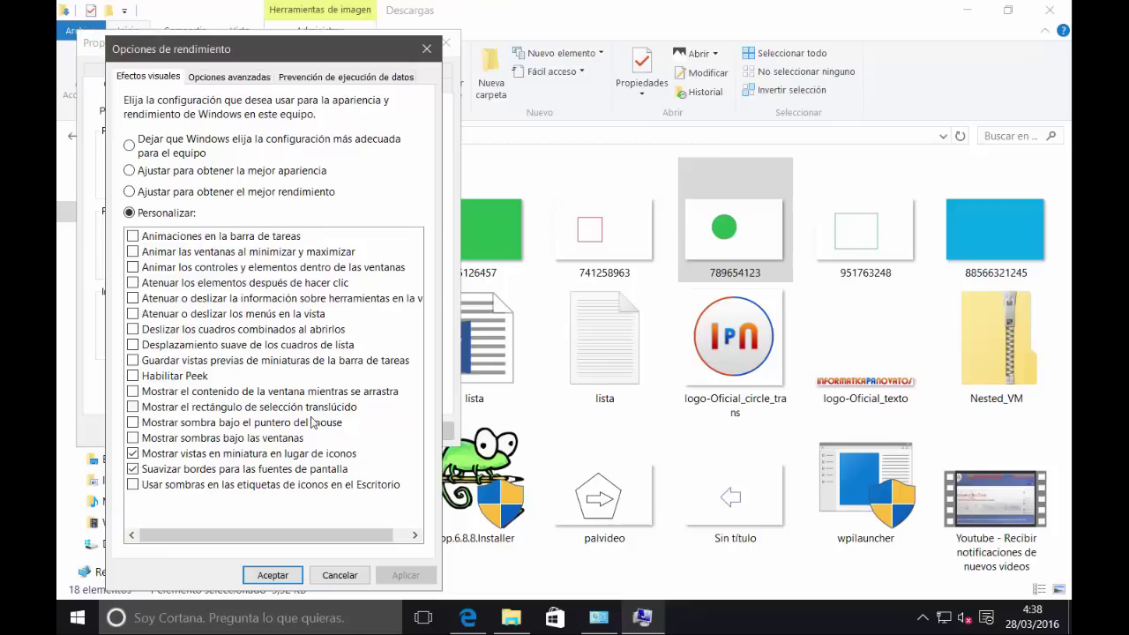
{"action": "left_click", "coordinate": [282, 575]}
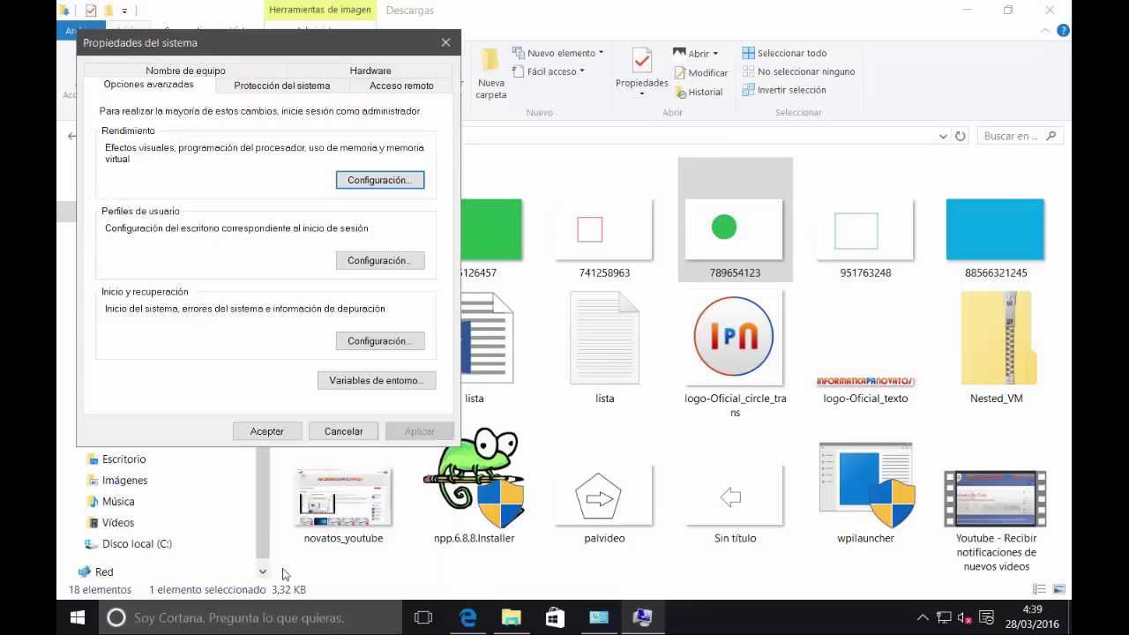
{"action": "left_click", "coordinate": [275, 437]}
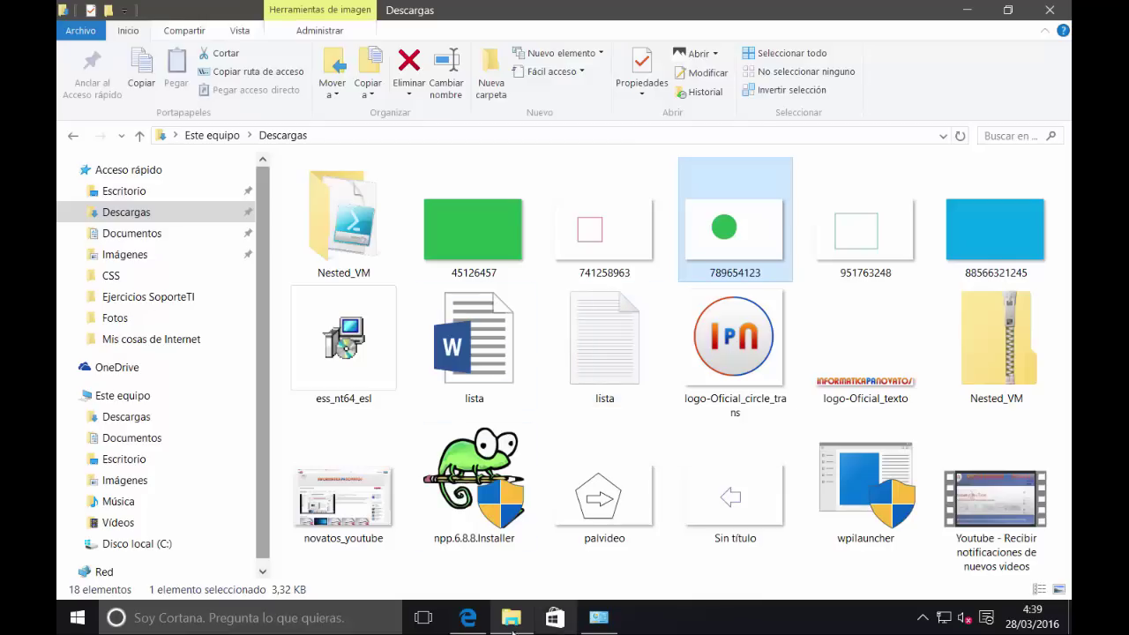
Step: Switch to Edge, look through the SoporteTI home page and return to the Informática pa novatos YouTube channel
{"action": "left_click", "coordinate": [468, 618]}
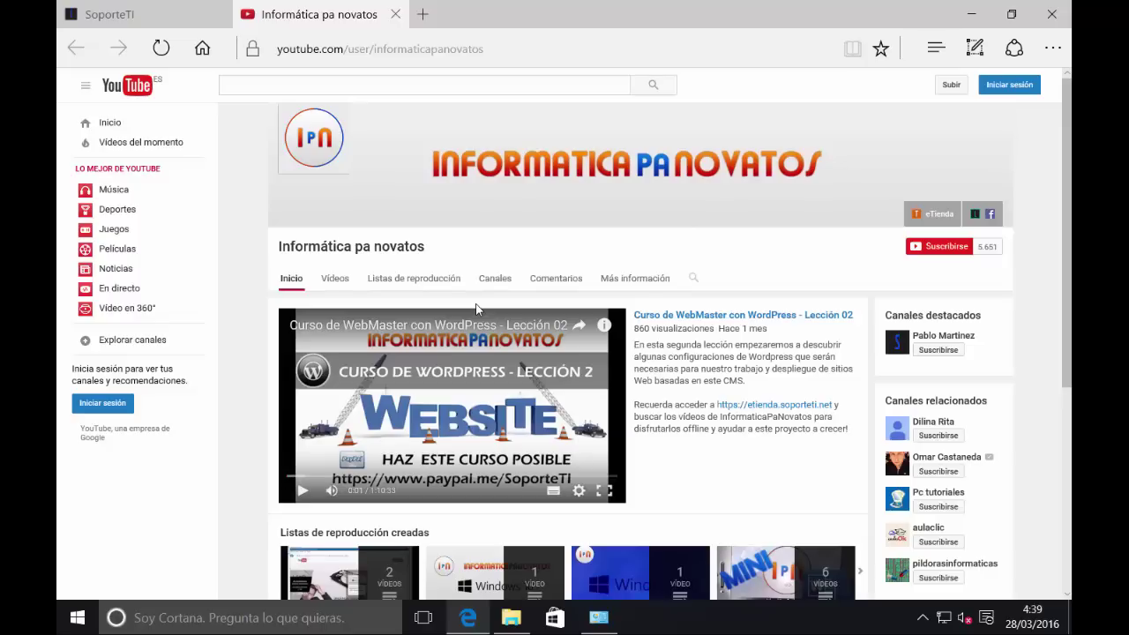
{"action": "left_click", "coordinate": [167, 12]}
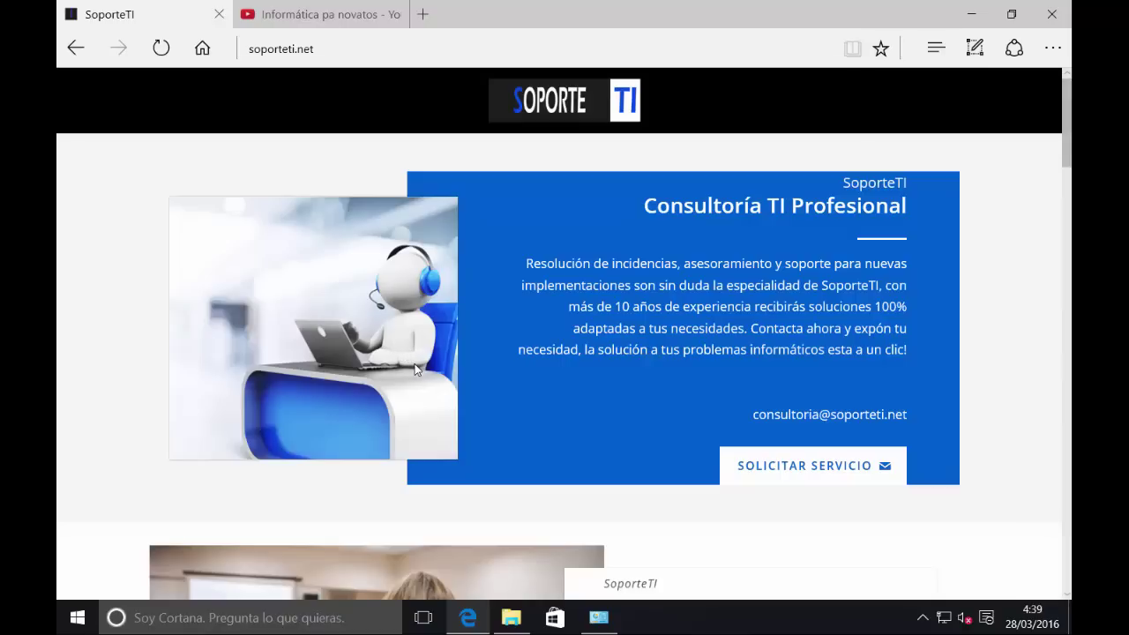
{"action": "scroll", "coordinate": [803, 316], "scroll_direction": "down", "scroll_amount": 2}
{"action": "scroll", "coordinate": [793, 313], "scroll_direction": "up", "scroll_amount": 2}
{"action": "scroll", "coordinate": [737, 428], "scroll_direction": "down", "scroll_amount": 8}
{"action": "scroll", "coordinate": [408, 269], "scroll_direction": "down", "scroll_amount": 1}
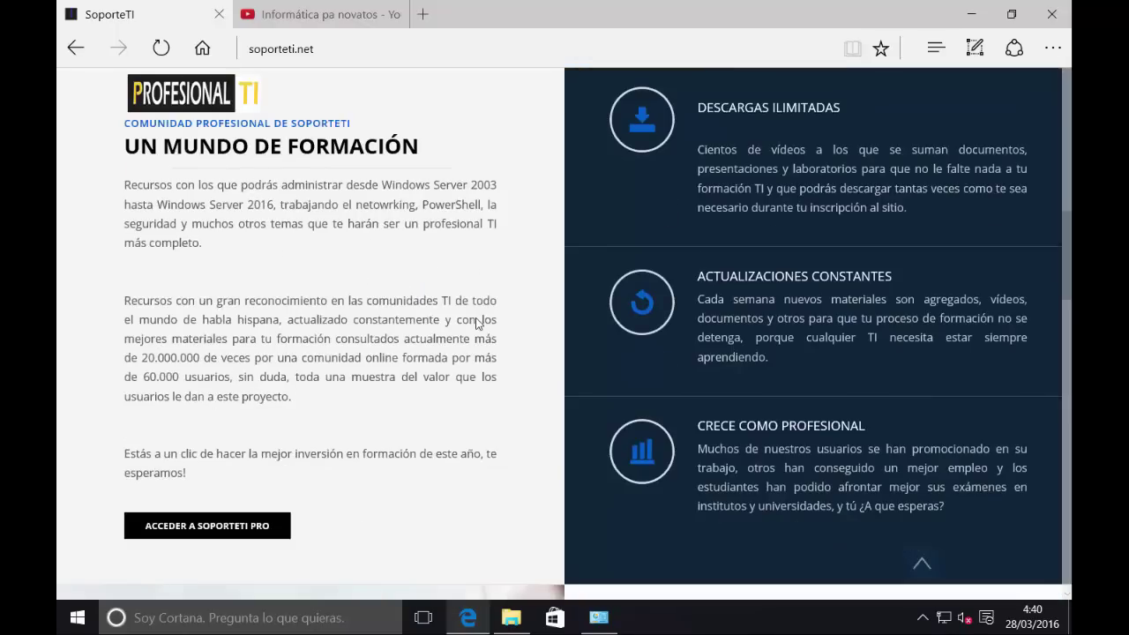
{"action": "scroll", "coordinate": [397, 329], "scroll_direction": "down", "scroll_amount": 5}
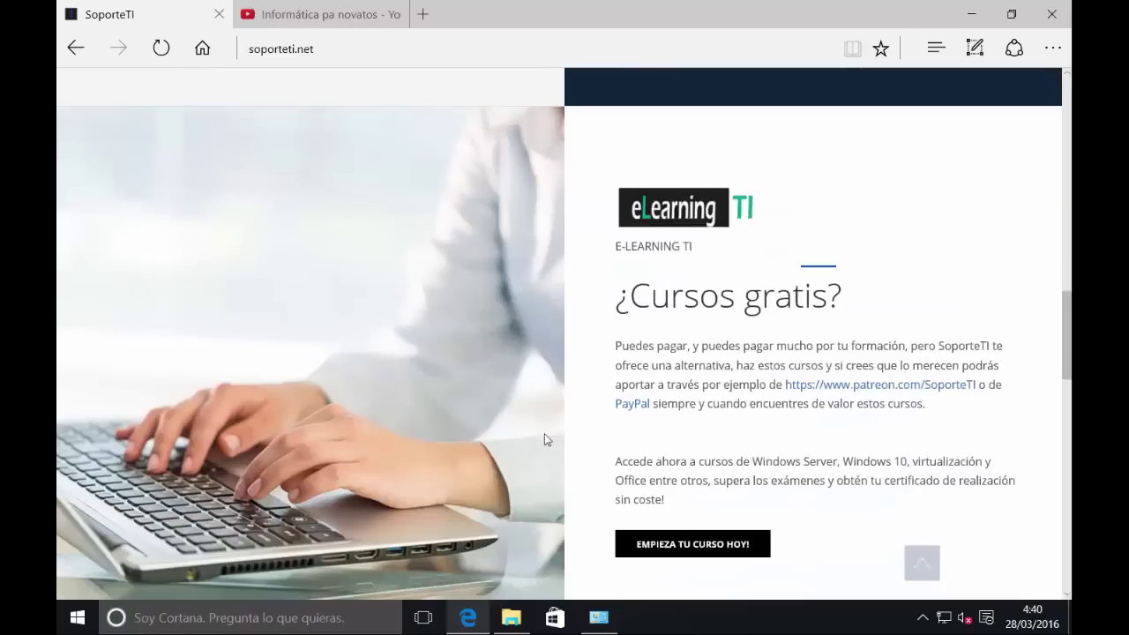
{"action": "scroll", "coordinate": [698, 283], "scroll_direction": "down", "scroll_amount": 2}
{"action": "scroll", "coordinate": [697, 282], "scroll_direction": "up", "scroll_amount": 2}
{"action": "scroll", "coordinate": [716, 212], "scroll_direction": "down", "scroll_amount": 6}
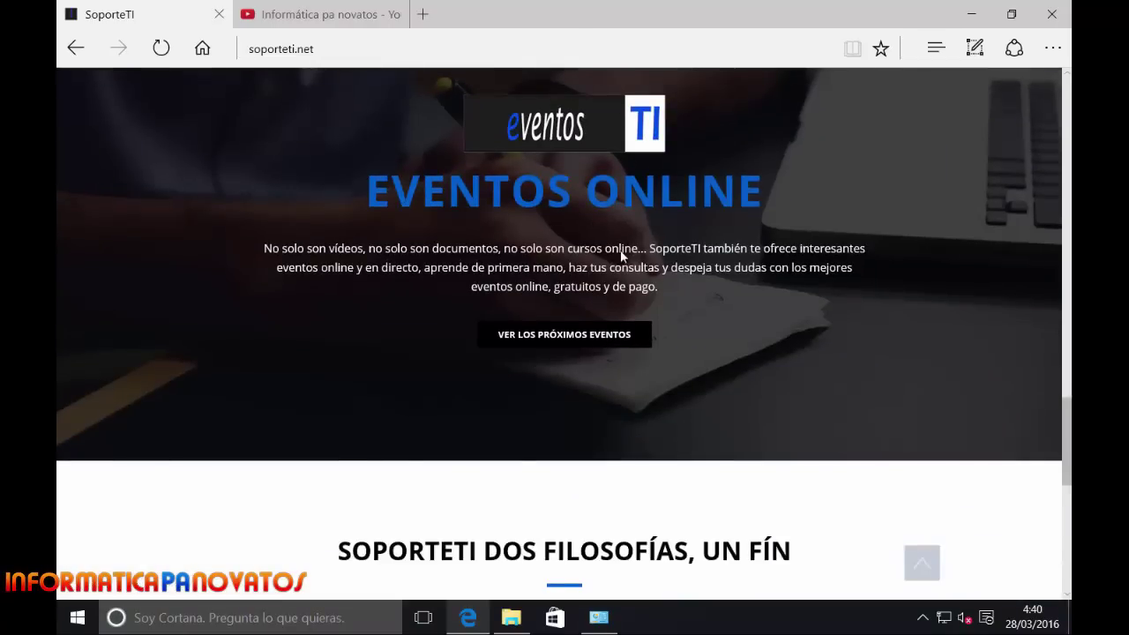
{"action": "scroll", "coordinate": [625, 252], "scroll_direction": "down", "scroll_amount": 5}
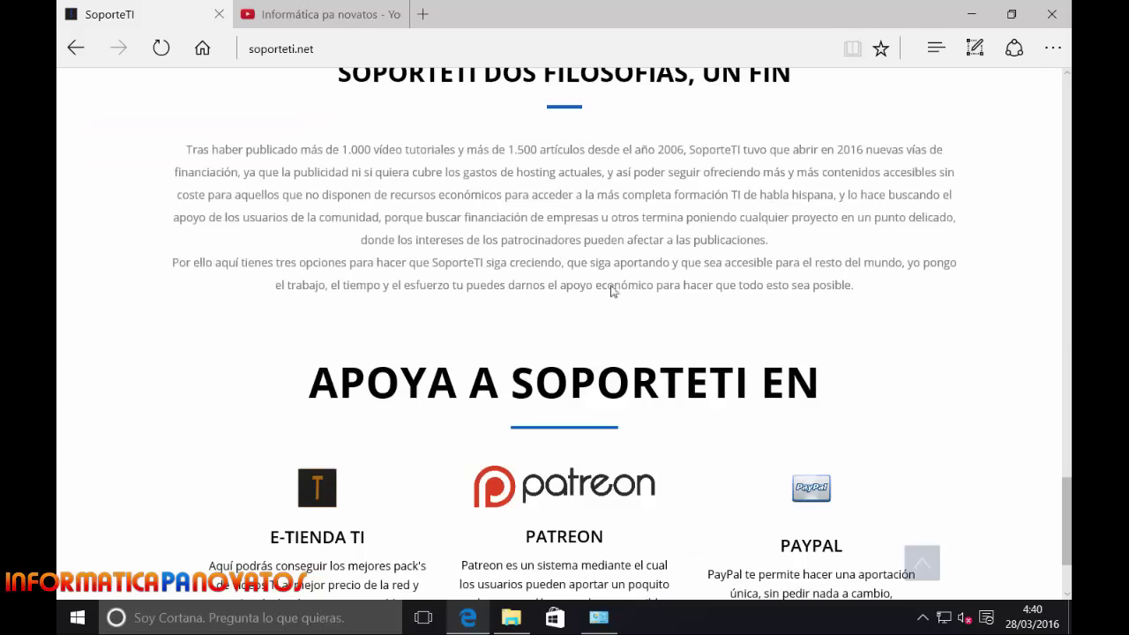
{"action": "scroll", "coordinate": [419, 227], "scroll_direction": "up", "scroll_amount": 20}
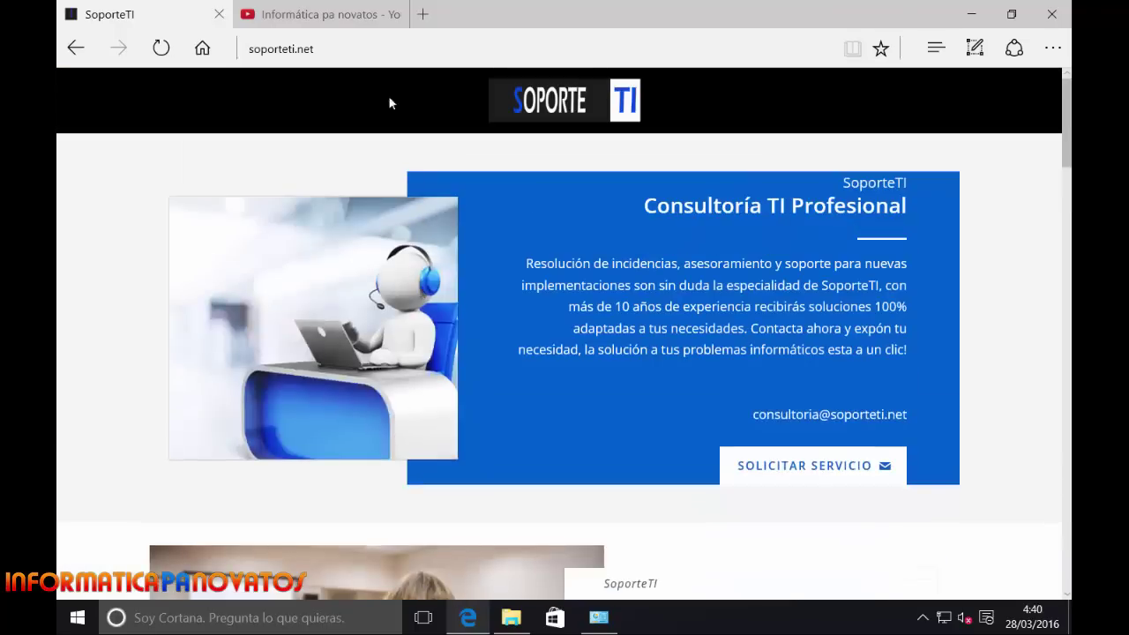
{"action": "left_click", "coordinate": [326, 14]}
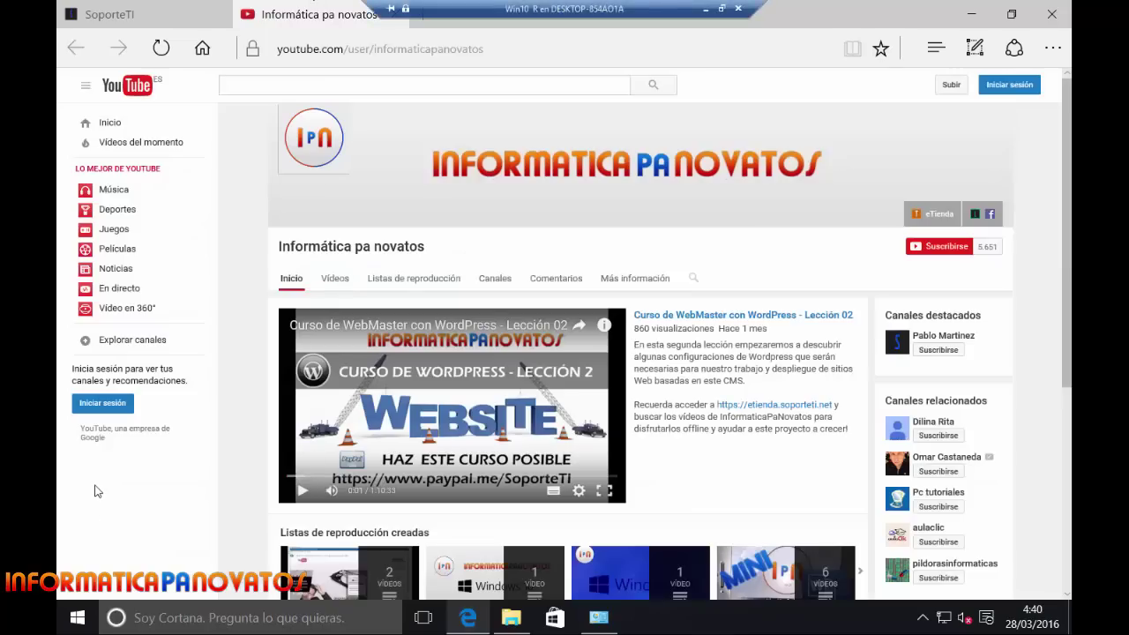